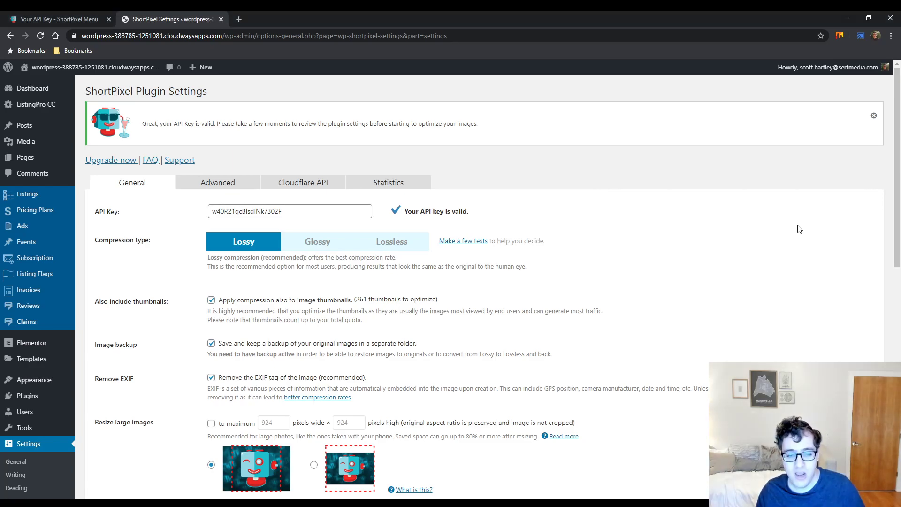
- Point out the 261 thumbnails count and the Compression type label on the settings page
scroll(680, 263, "down", 4)
scroll(651, 269, "up", 2)
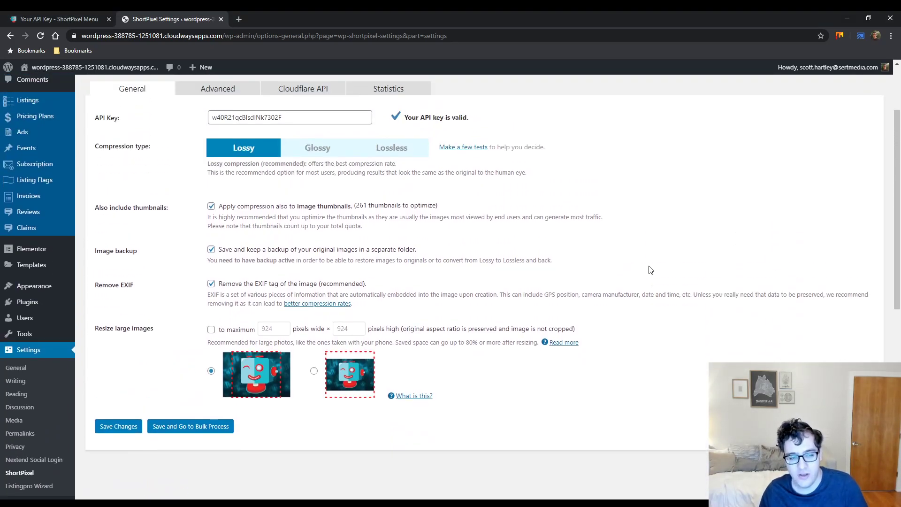
scroll(642, 266, "down", 2)
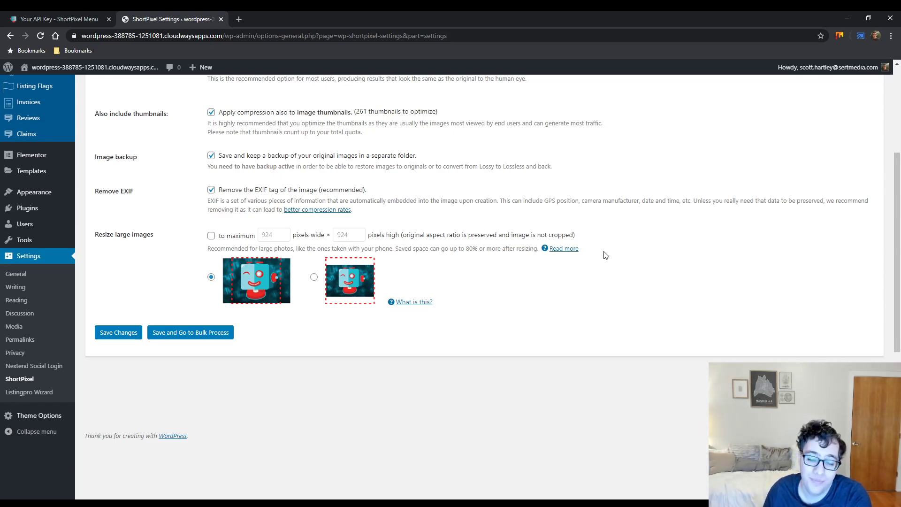
scroll(540, 198, "up", 3)
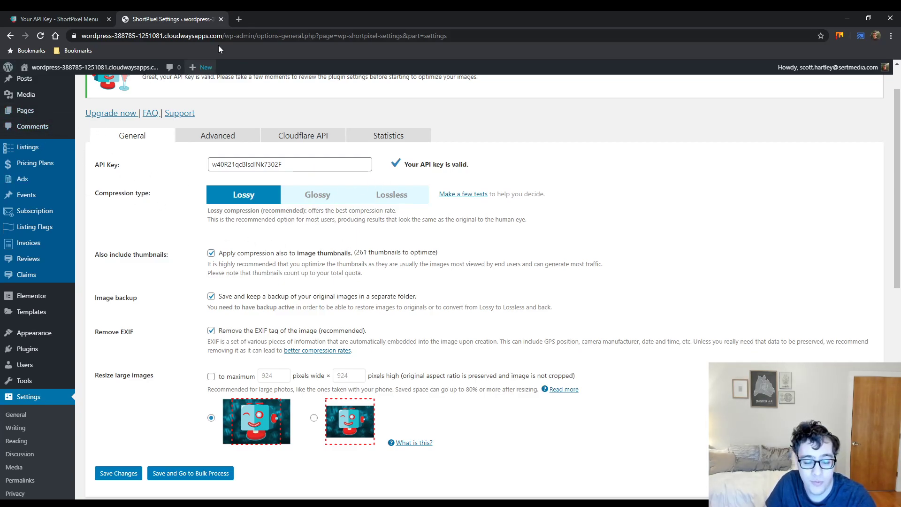
left_click_drag(357, 253, 406, 255)
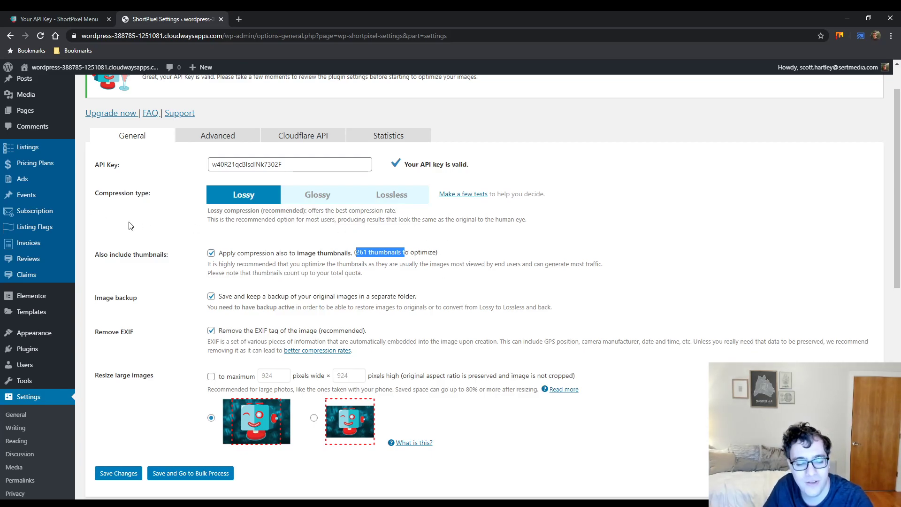
left_click_drag(151, 194, 125, 195)
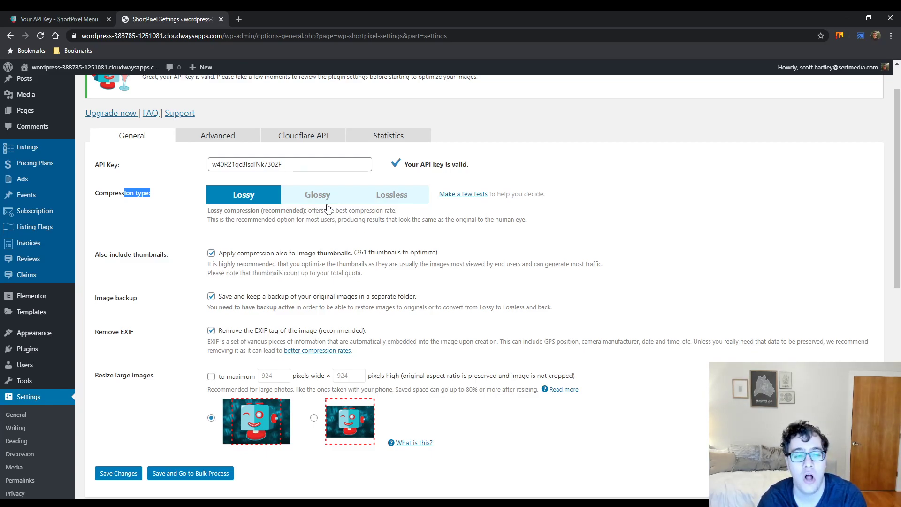
- Preview the live homepage images in a new tab, then return to ShortPixel Settings
middle_click(94, 67)
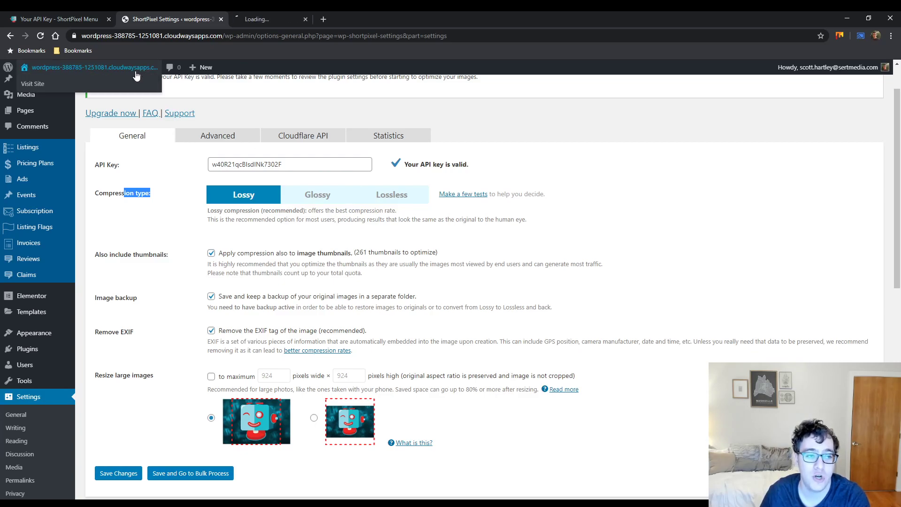
left_click(289, 19)
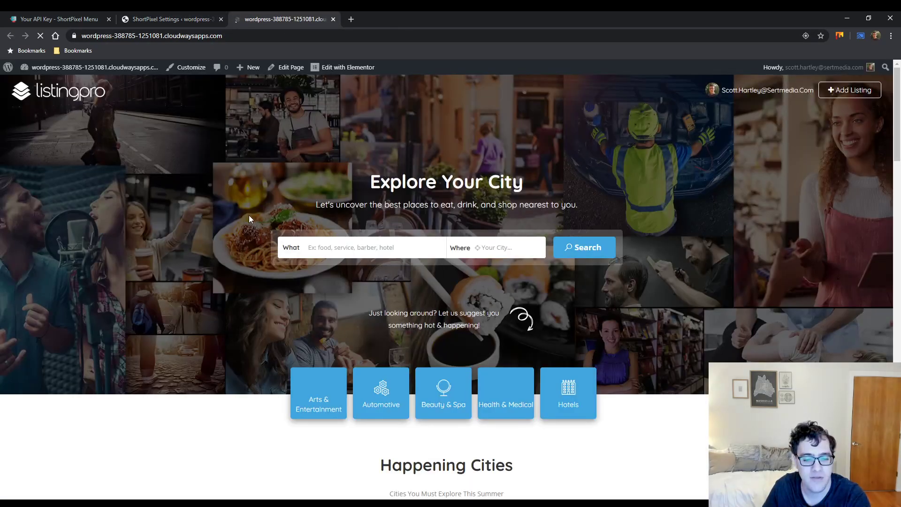
scroll(250, 225, "down", 4)
scroll(250, 237, "down", 5)
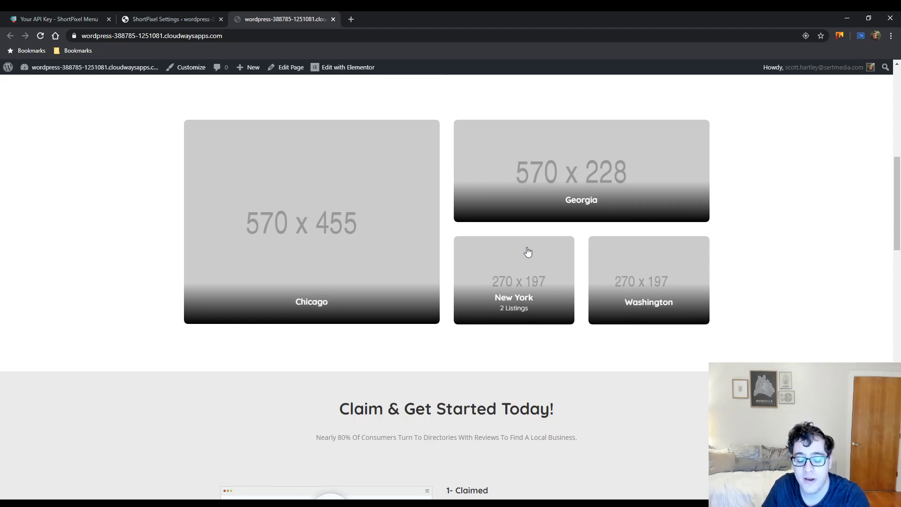
scroll(521, 258, "down", 1)
scroll(550, 231, "down", 10)
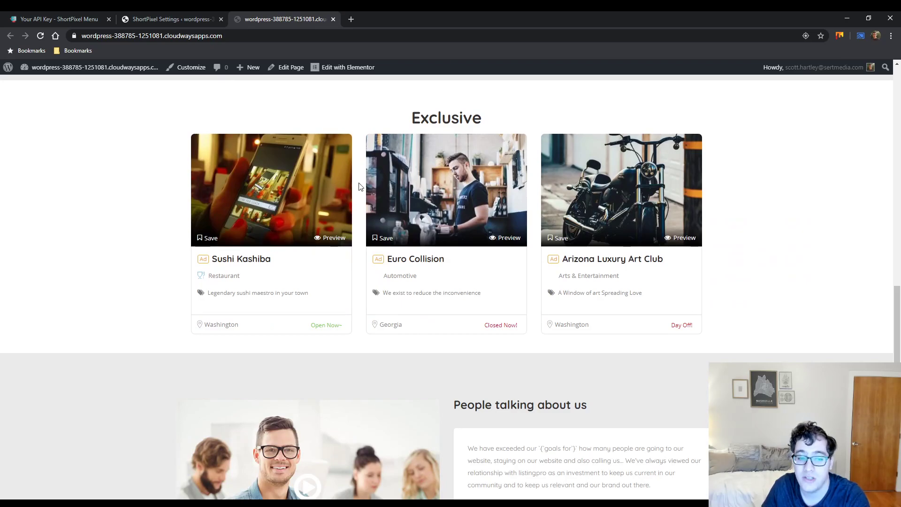
left_click(186, 19)
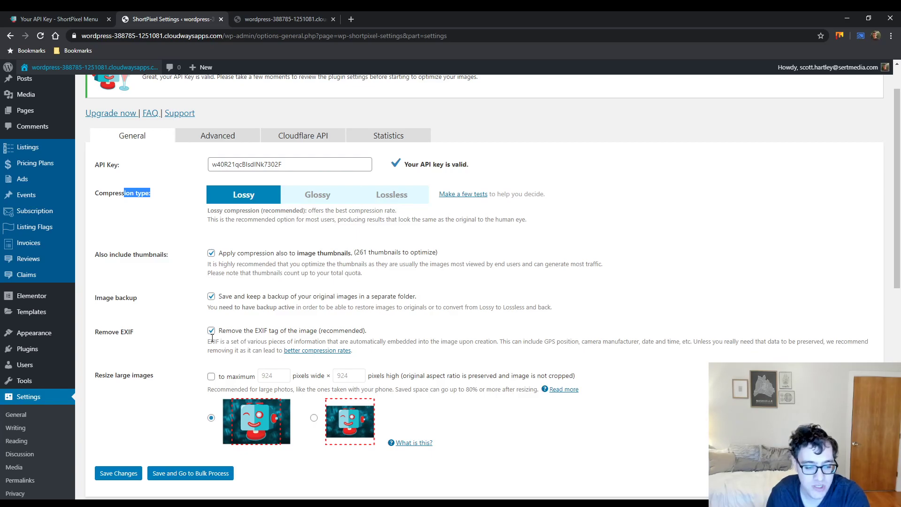
left_click(211, 377)
left_click_drag(280, 375, 252, 374)
type("1920")
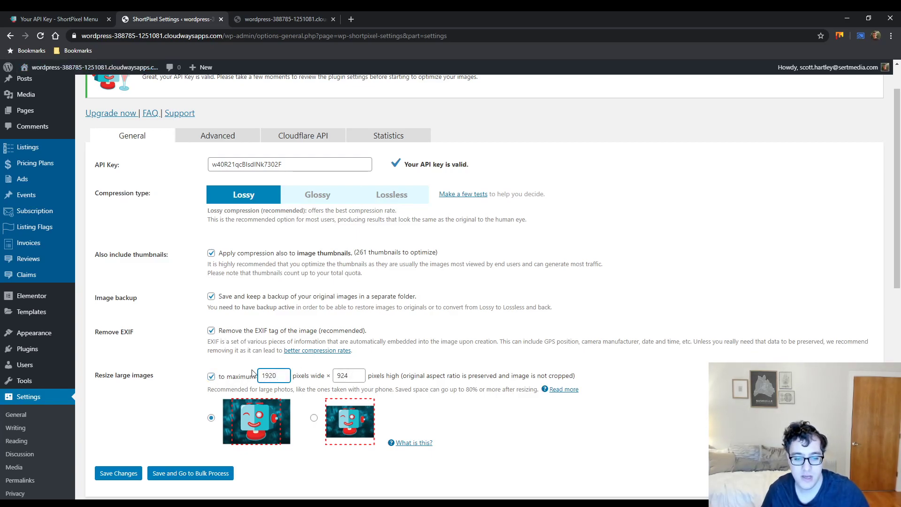
key("Tab")
type("9999999")
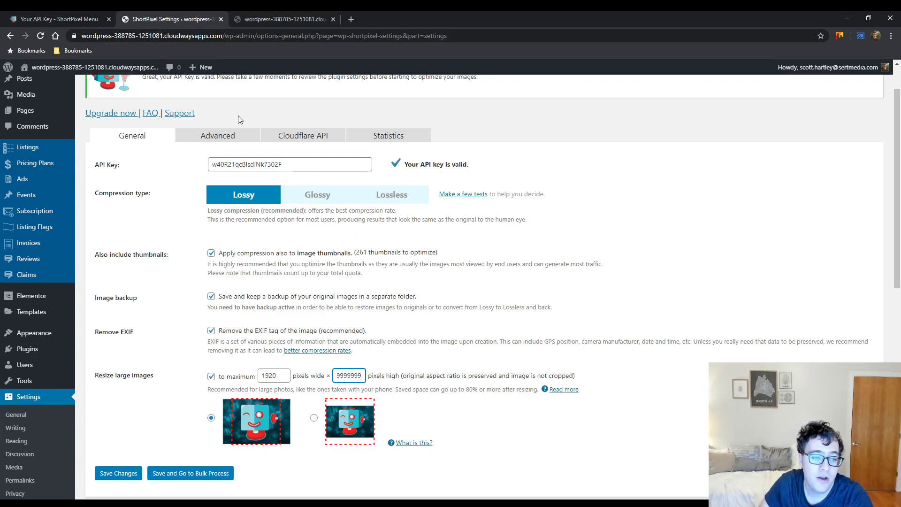
- Switch to the Advanced tab of the ShortPixel settings
left_click(237, 138)
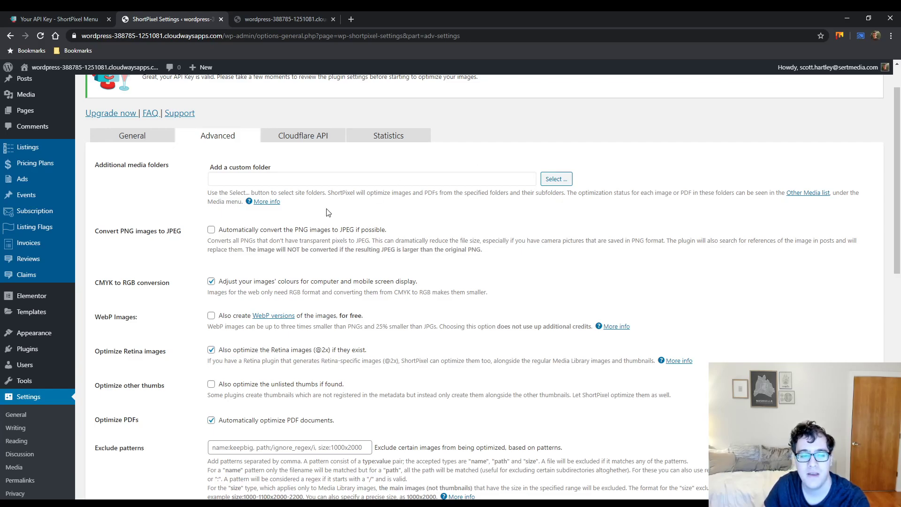
left_click_drag(239, 241, 371, 241)
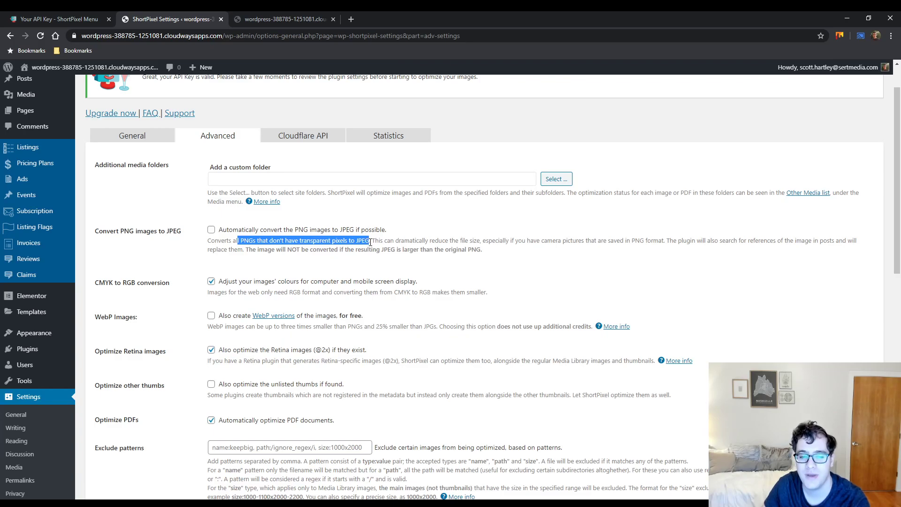
left_click(398, 248)
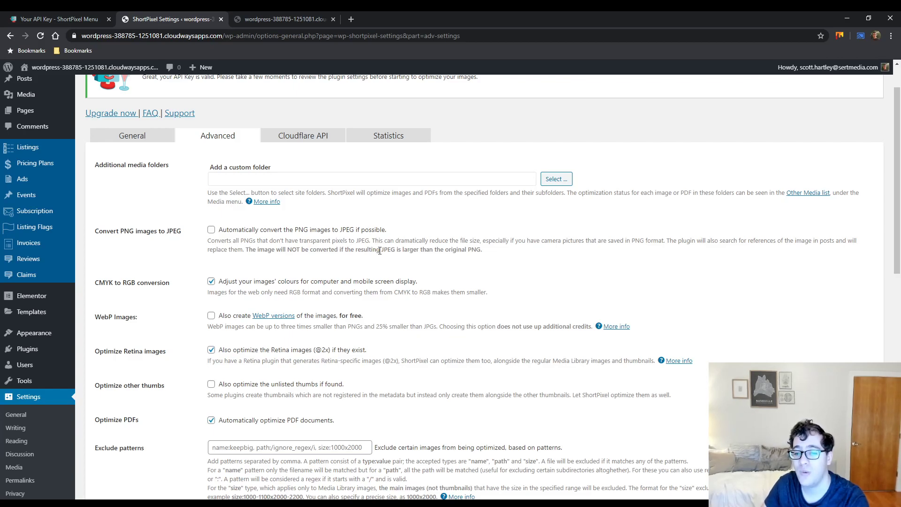
left_click_drag(714, 240, 253, 257)
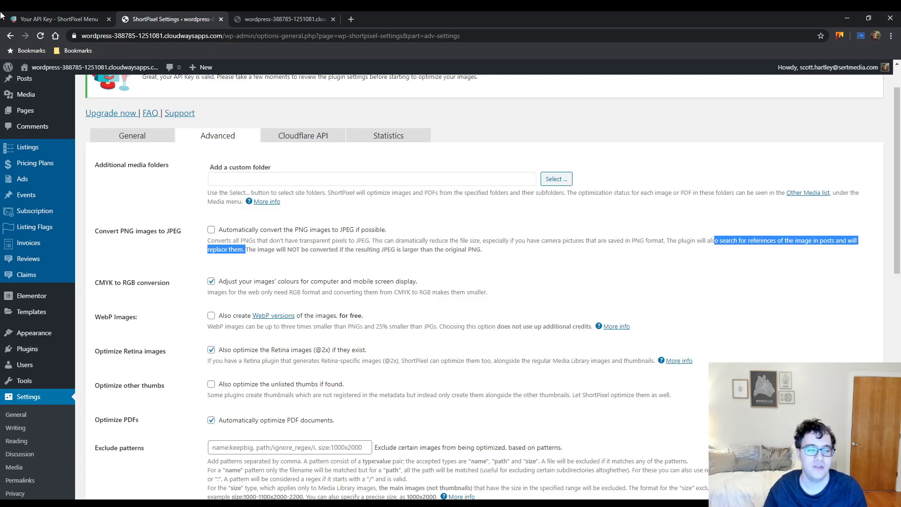
mouse_move(42, 95)
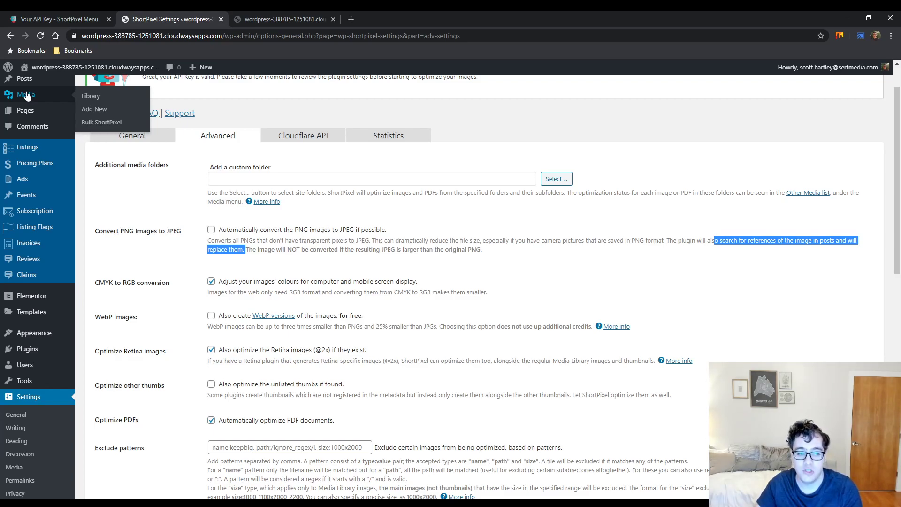
- Enable automatic PNG-to-JPEG conversion, leaving forced conversion of transparent images off
left_click(271, 230)
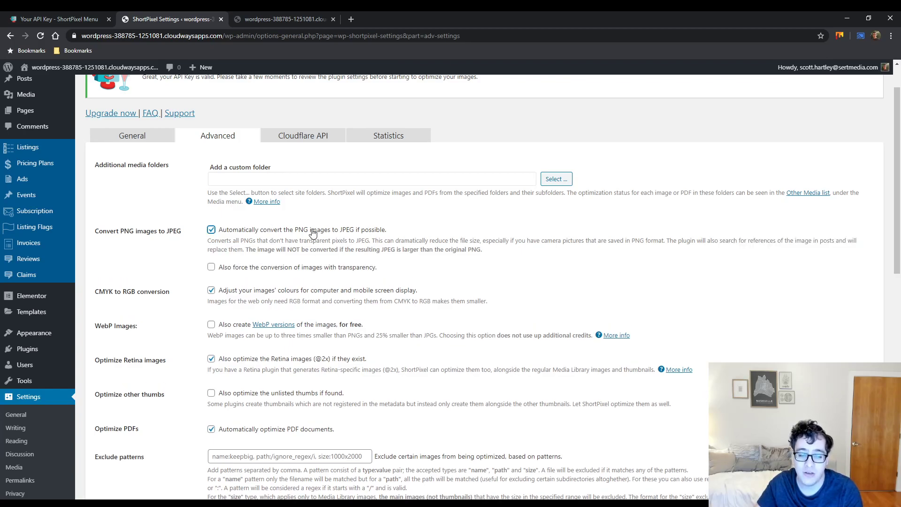
left_click(328, 270)
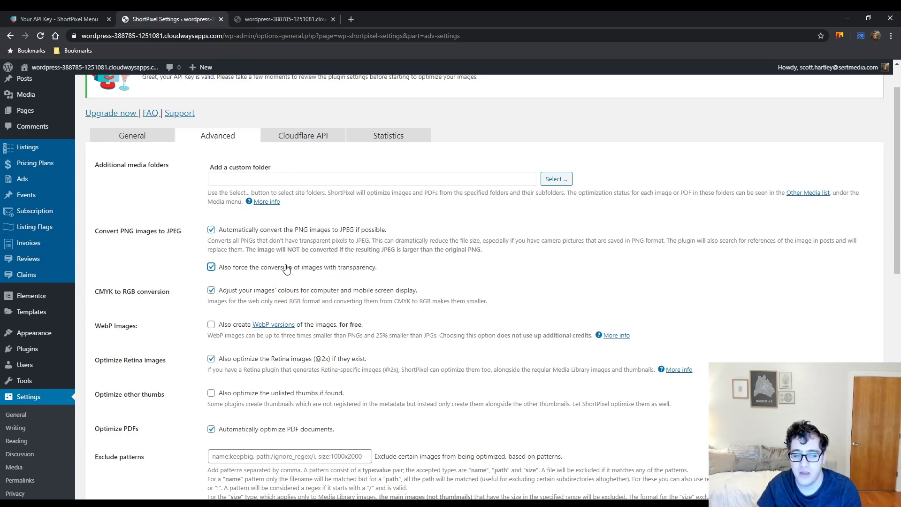
left_click(272, 272)
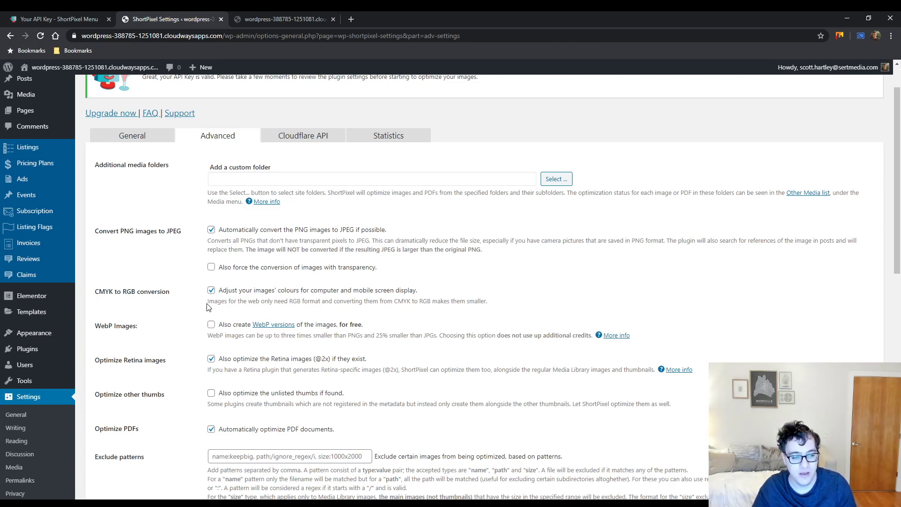
left_click_drag(177, 292, 96, 292)
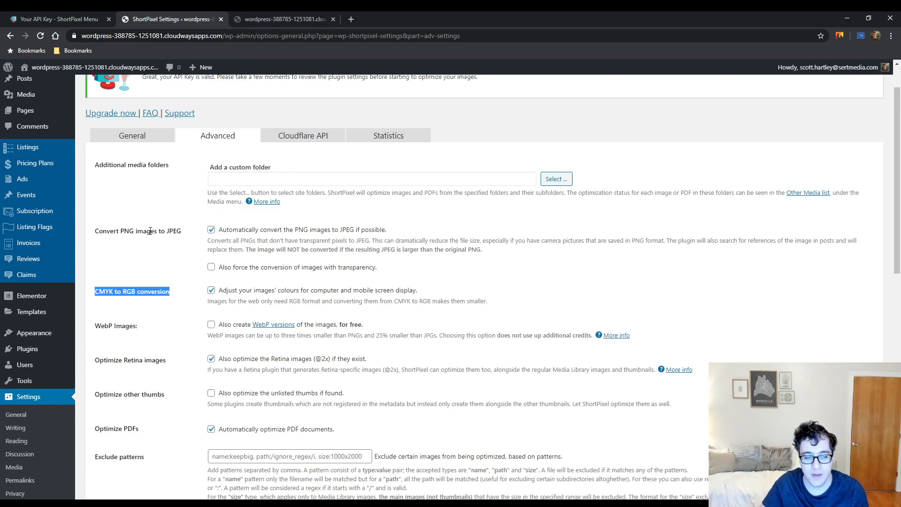
scroll(171, 349, "down", 1)
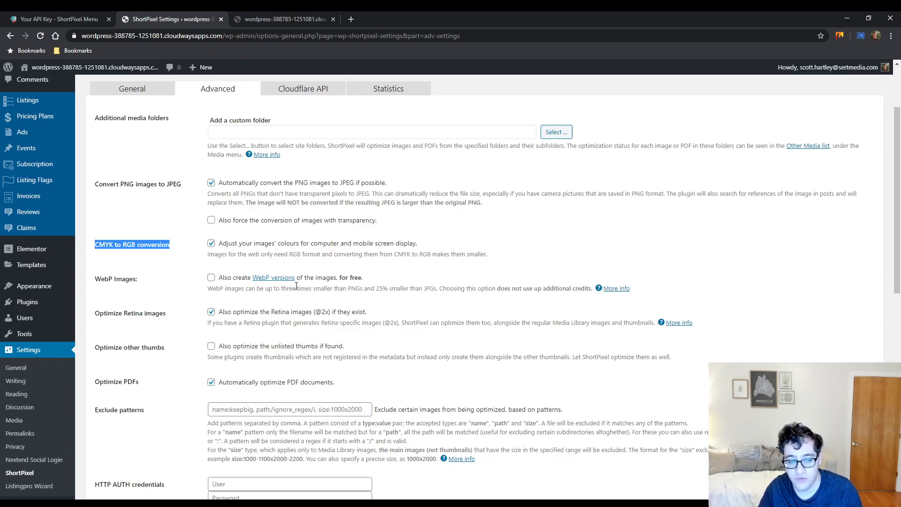
left_click_drag(422, 288, 365, 288)
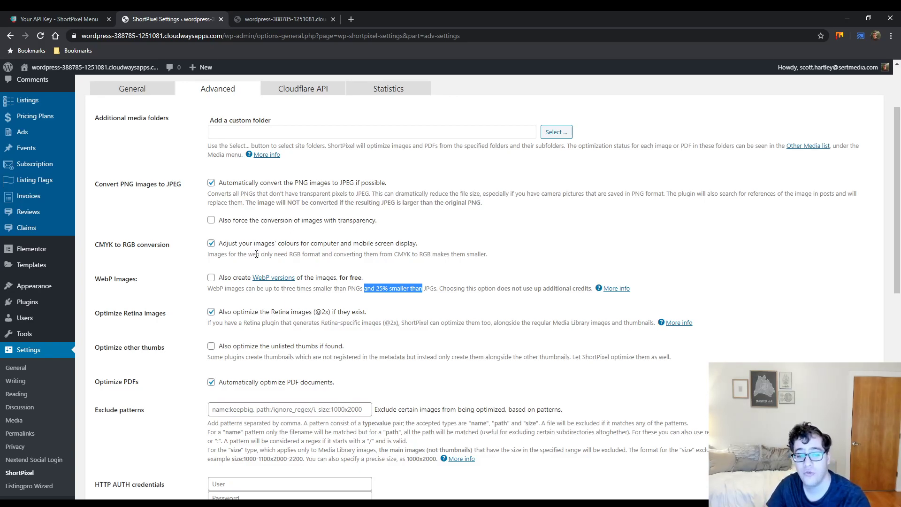
- Enable WebP creation and front-end delivery, cancelling the PICTURE tag method for now
left_click(212, 278)
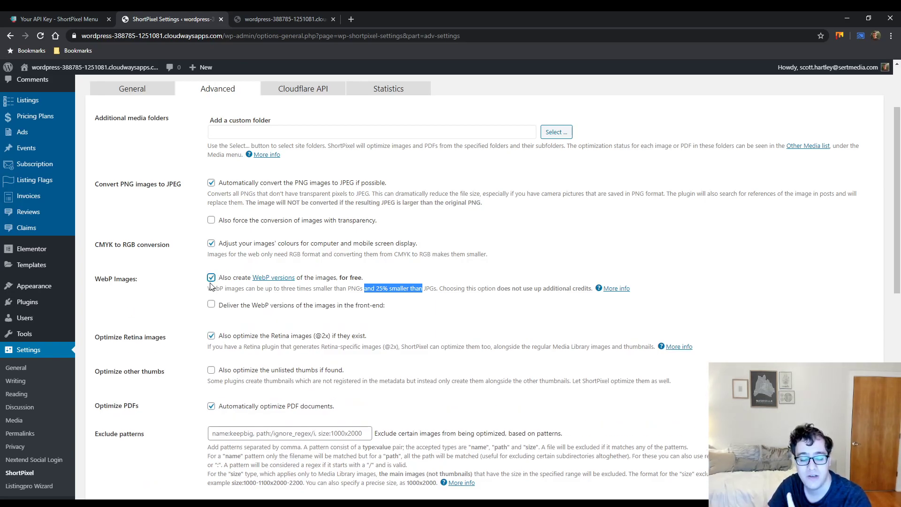
left_click(211, 304)
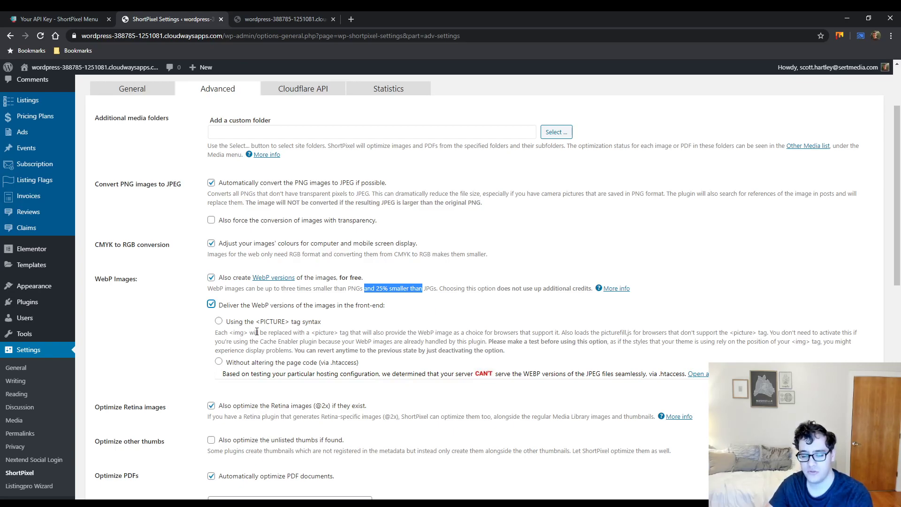
left_click(233, 323)
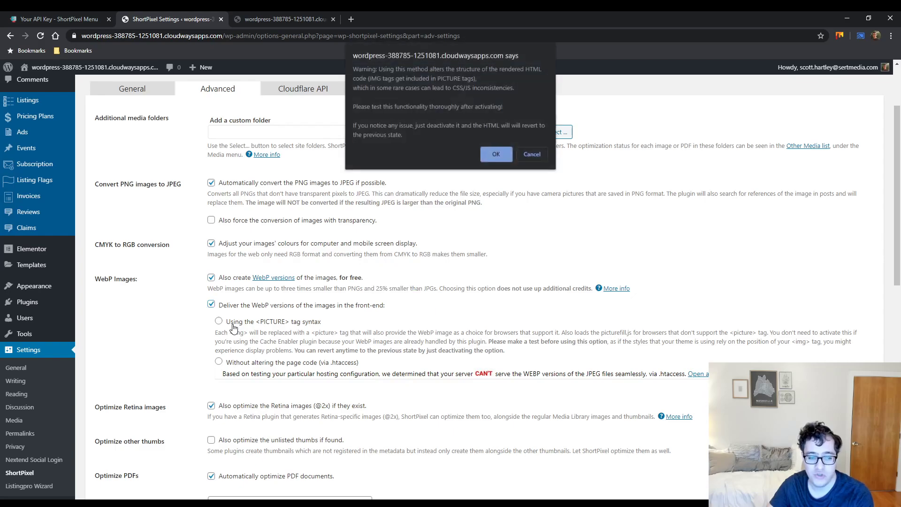
left_click(533, 154)
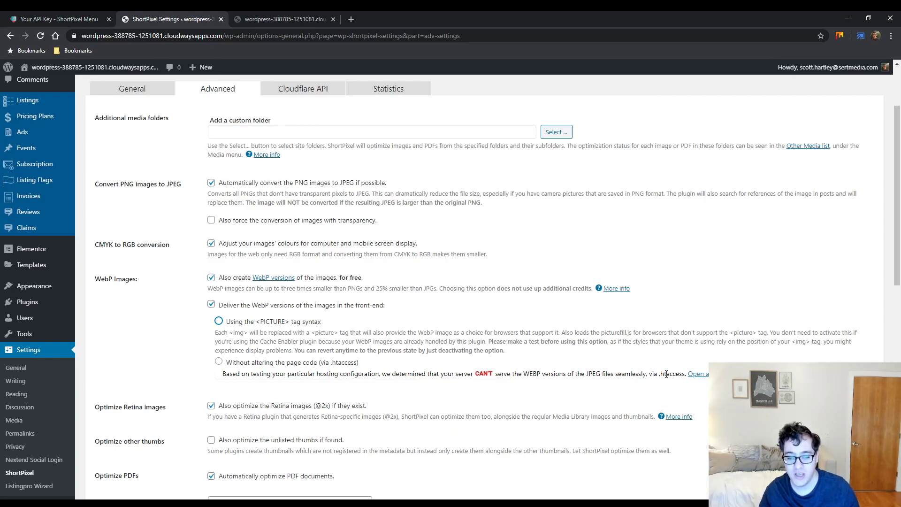
- Read the .htaccess and display-problem warnings, then untick front-end WebP delivery
left_click_drag(515, 374, 466, 374)
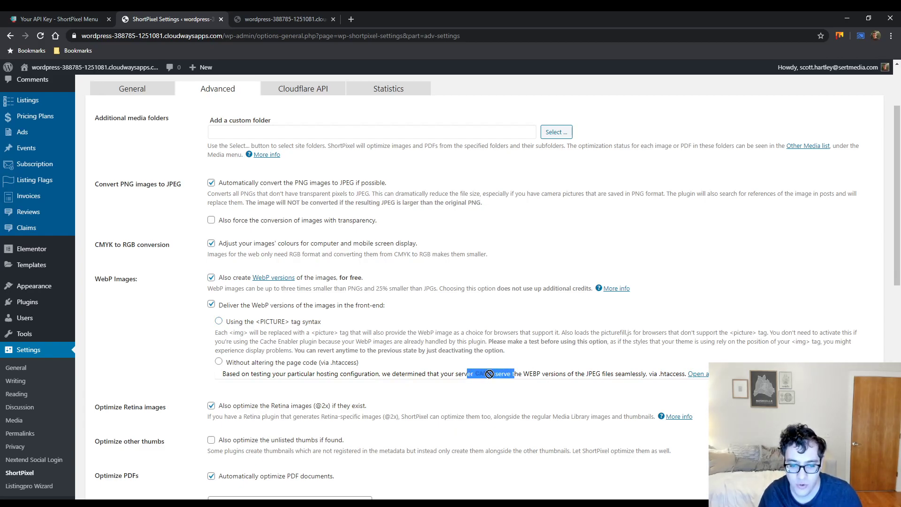
left_click(489, 374)
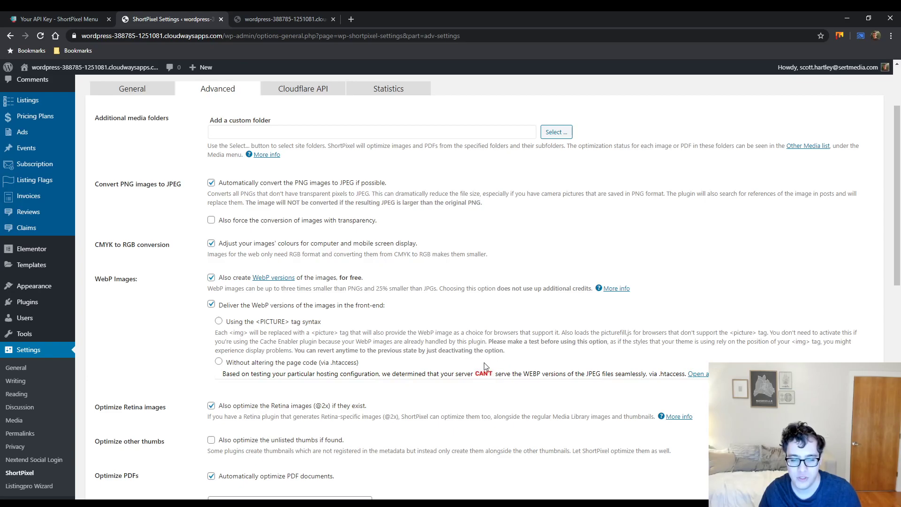
left_click_drag(593, 342, 506, 350)
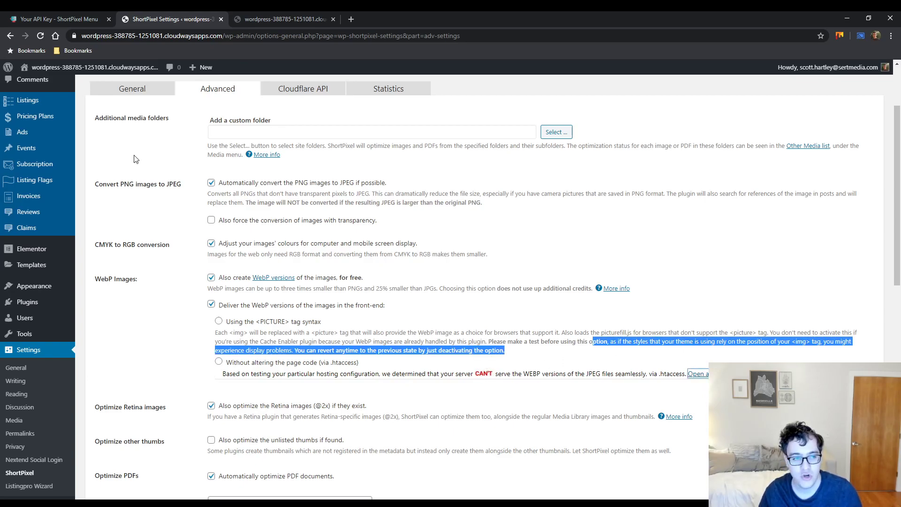
left_click(491, 305)
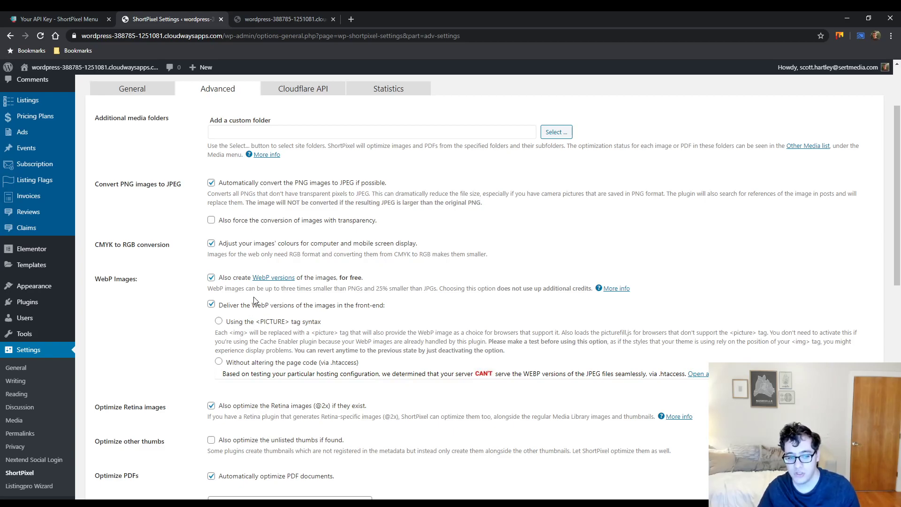
left_click(244, 308)
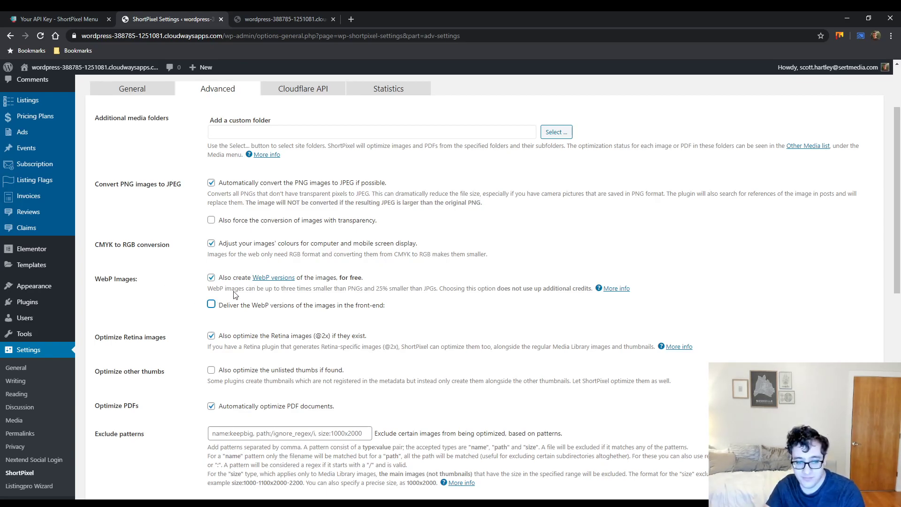
- Re-enable front-end WebP delivery with the PICTURE tag syntax, accepting its warning
left_click(211, 304)
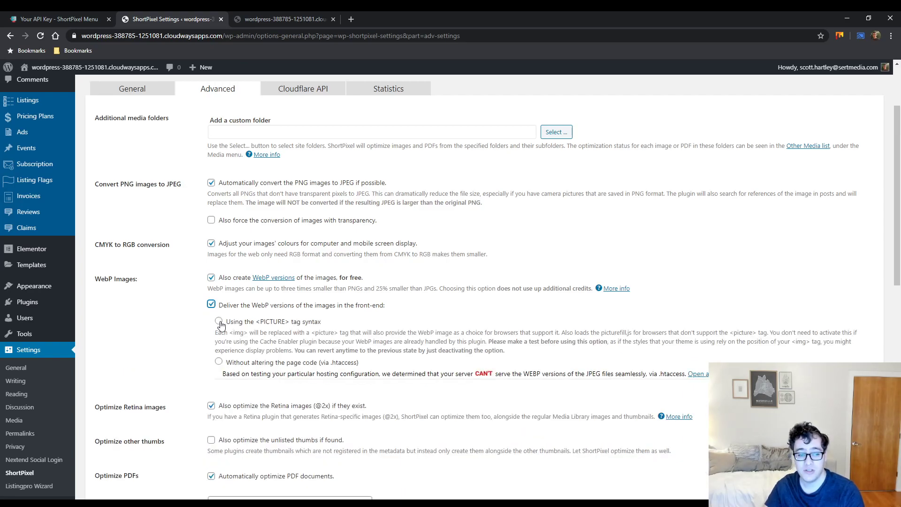
left_click(219, 321)
left_click(495, 154)
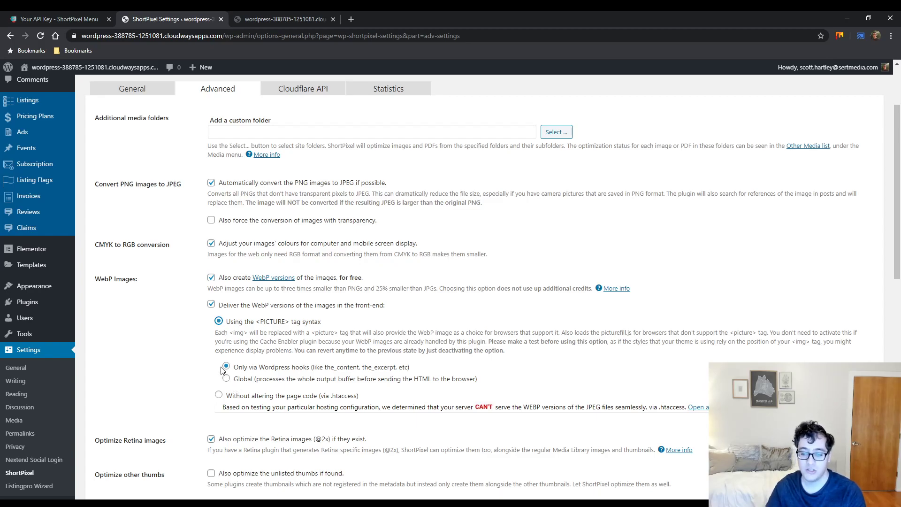
scroll(229, 324, "down", 2)
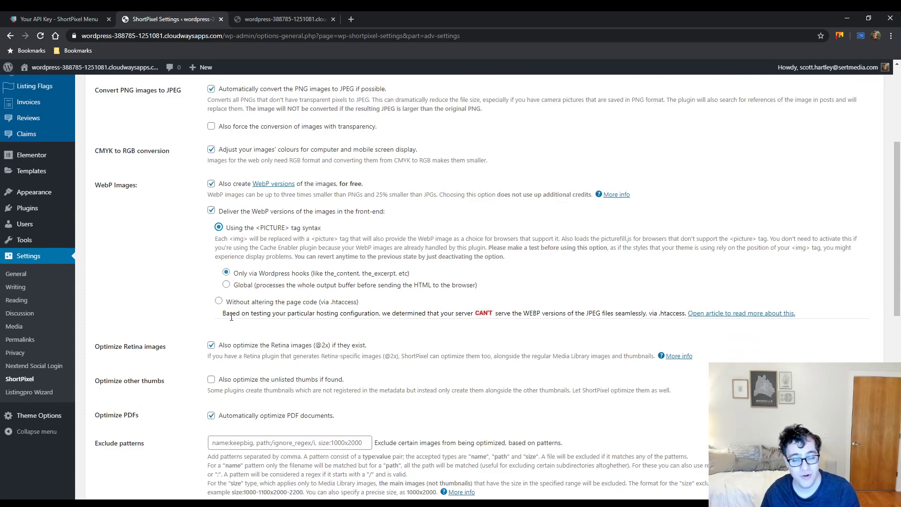
left_click_drag(169, 351, 123, 347)
left_click(177, 331)
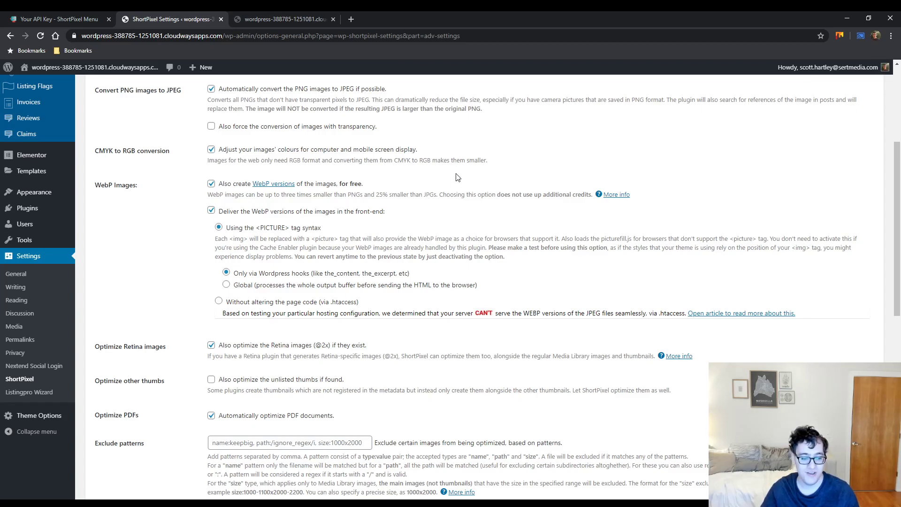
left_click(211, 346)
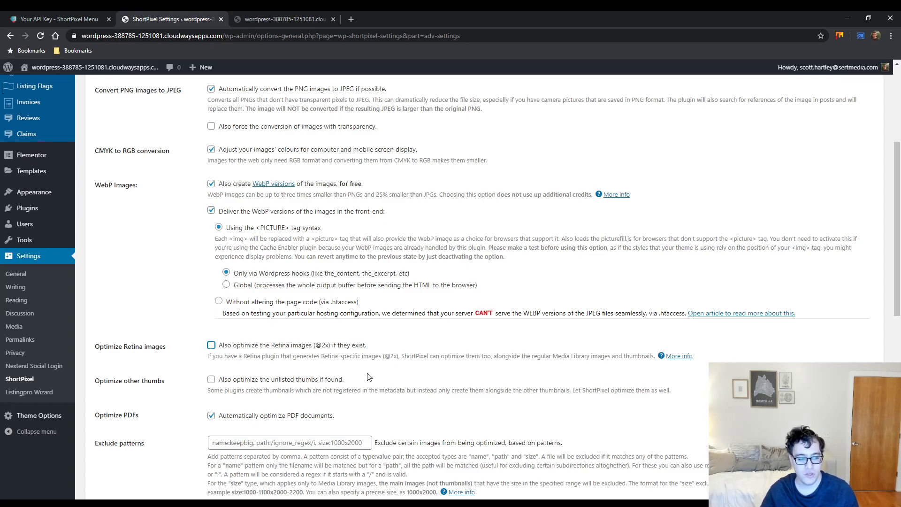
mouse_move(349, 380)
left_mouse_down()
mouse_move(240, 381)
mouse_move(354, 381)
left_mouse_up()
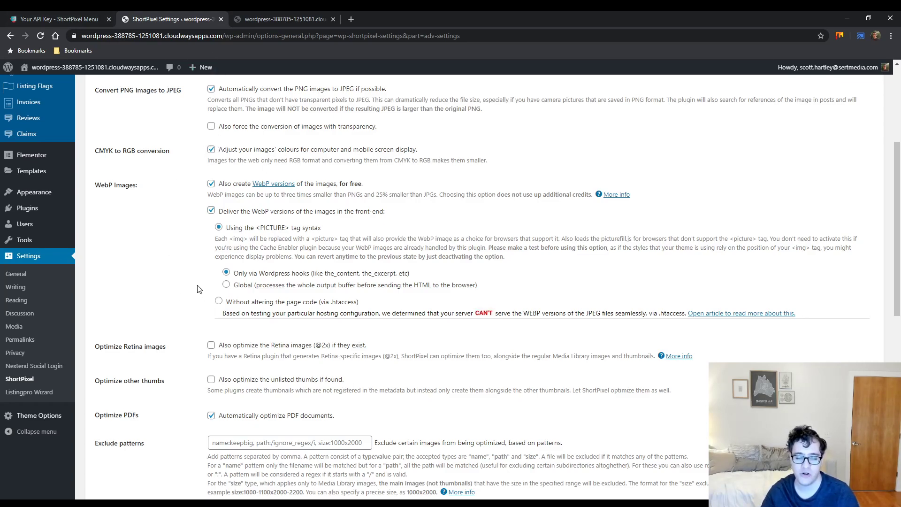
left_click(321, 379)
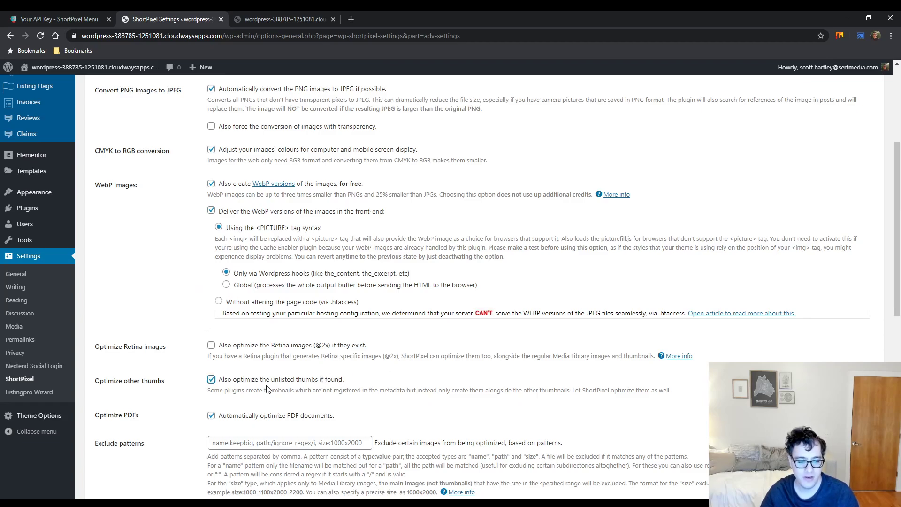
scroll(266, 389, "down", 3)
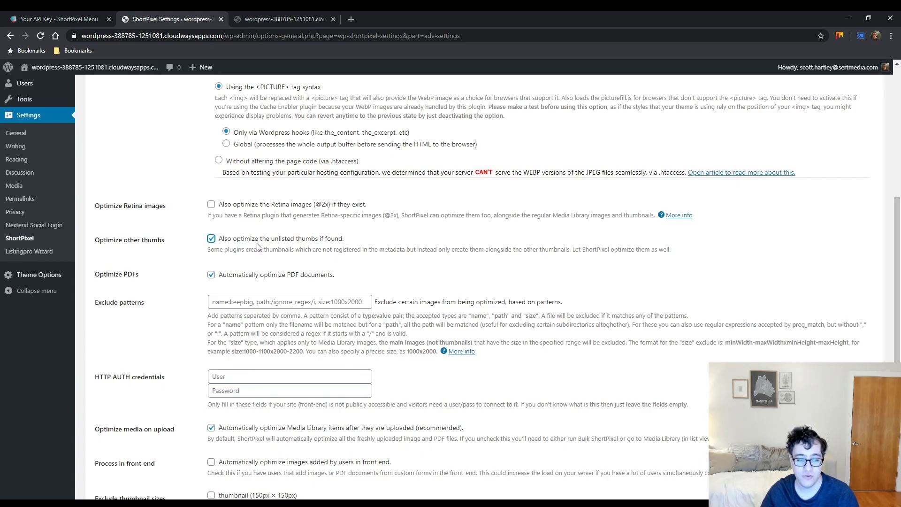
left_click(267, 207)
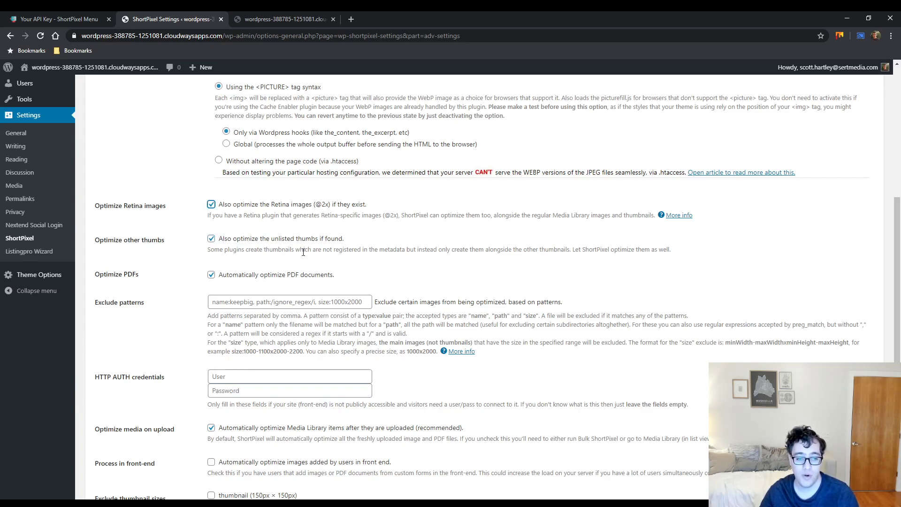
left_click(187, 275)
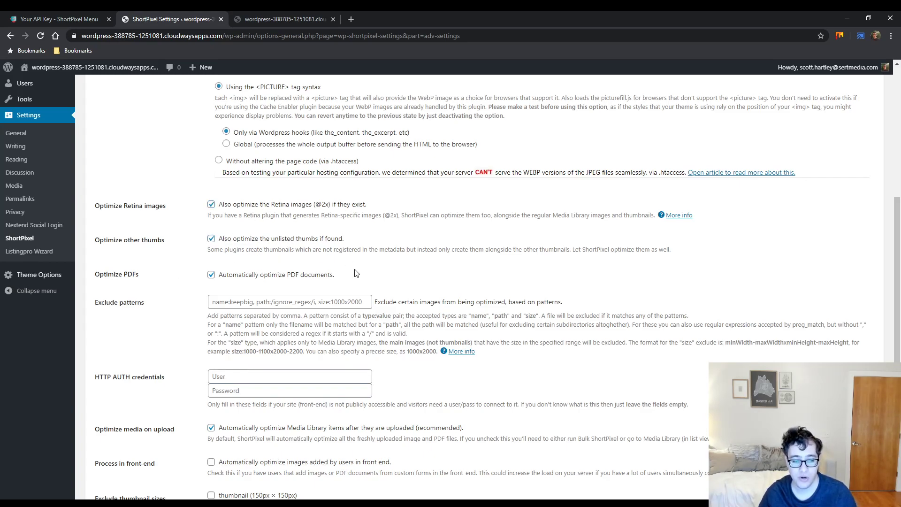
left_click_drag(354, 275, 204, 294)
left_click(140, 307)
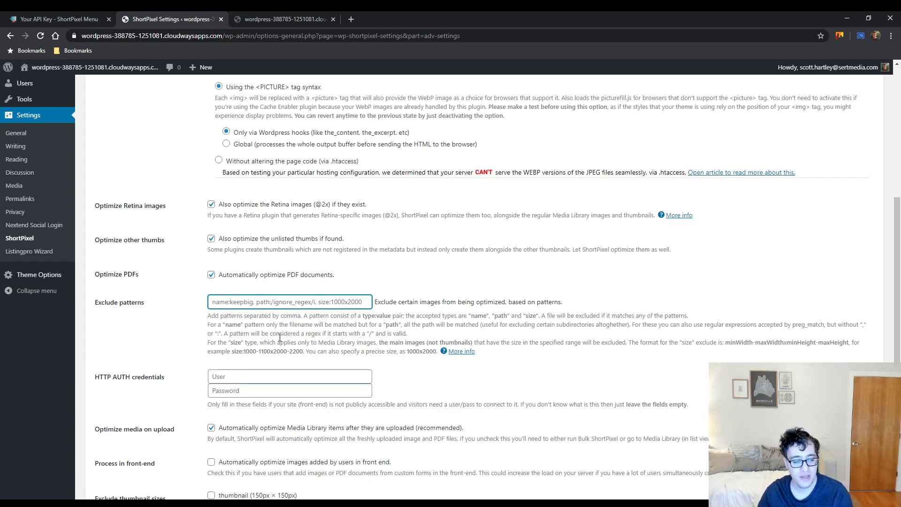
left_click_drag(169, 378, 122, 380)
left_click(130, 406)
scroll(130, 408, "down", 2)
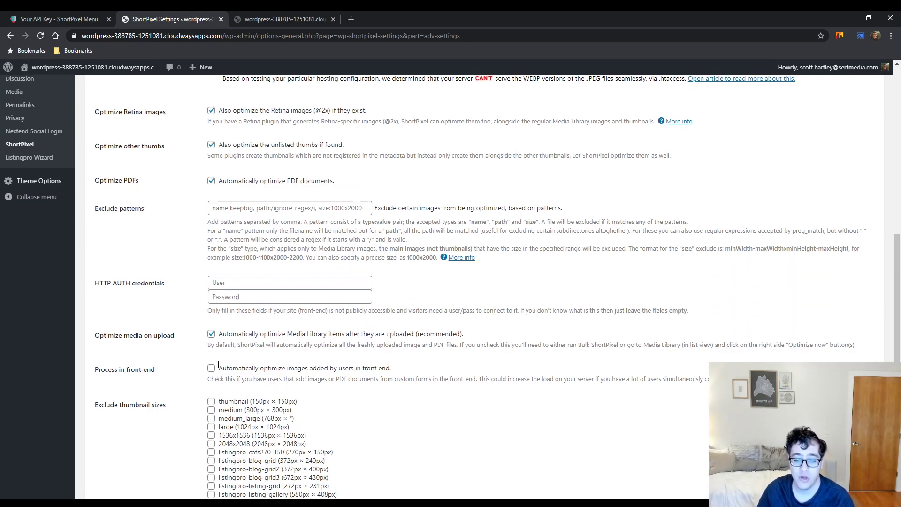
left_click(249, 283)
left_click(268, 298)
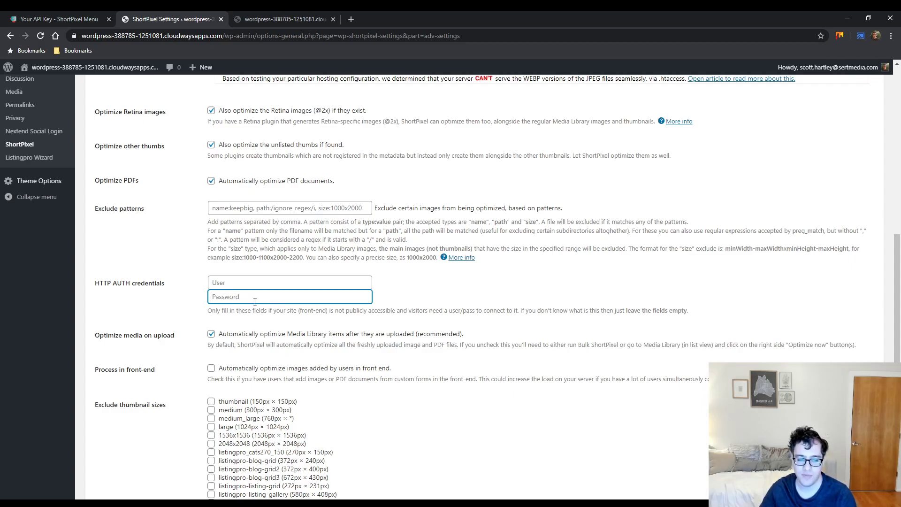
scroll(244, 301, "down", 3)
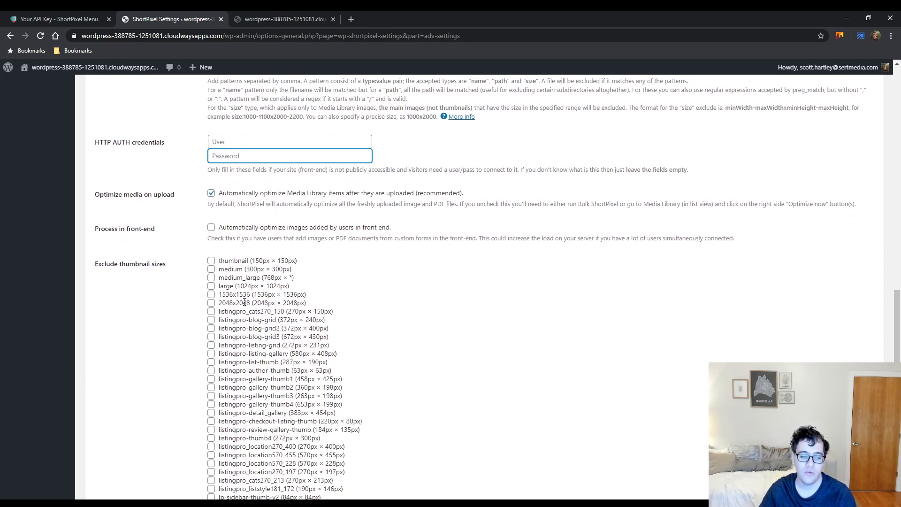
scroll(193, 268, "up", 2)
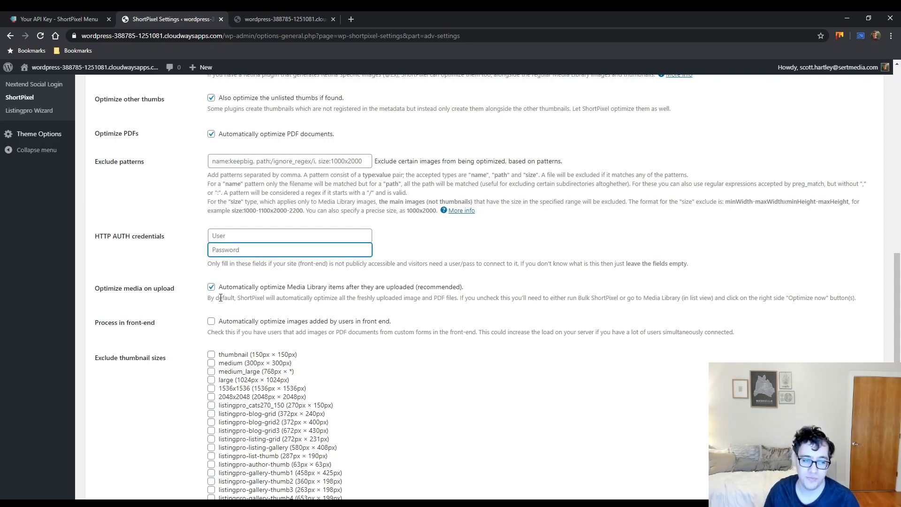
- Review the Exclude thumbnail sizes option and listingpro sizes, leaving none excluded
scroll(225, 306, "down", 3)
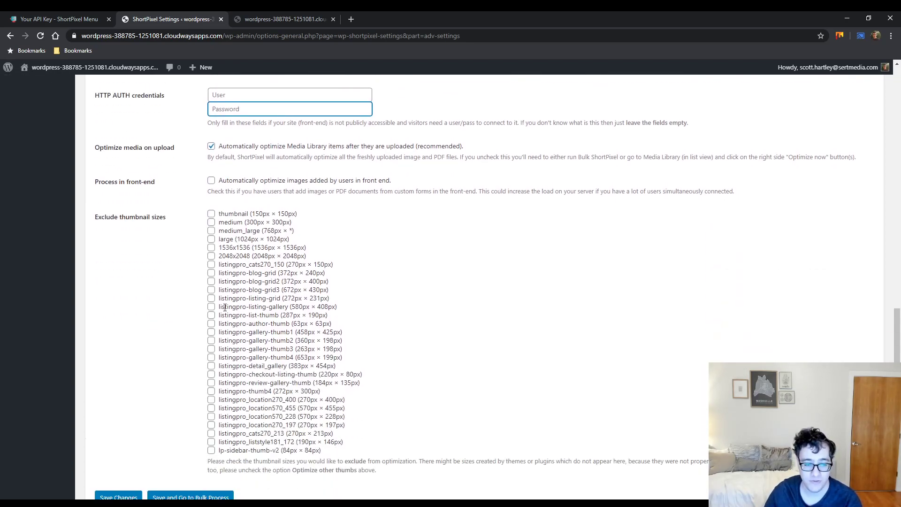
scroll(202, 315, "down", 1)
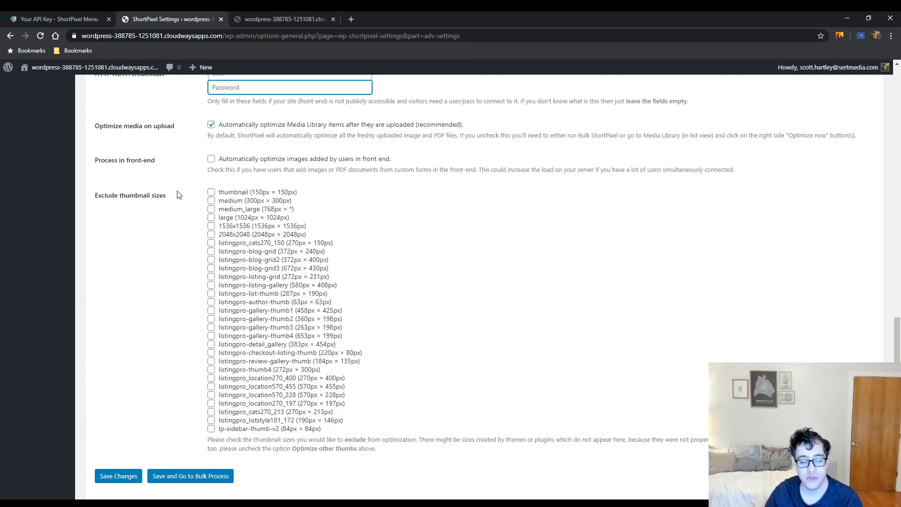
left_click_drag(179, 195, 131, 204)
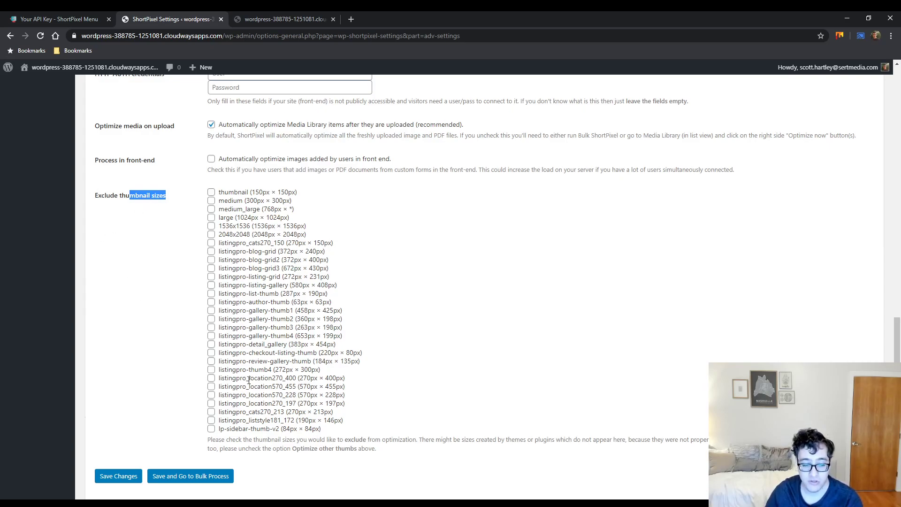
left_click_drag(360, 415, 265, 370)
left_click(341, 392)
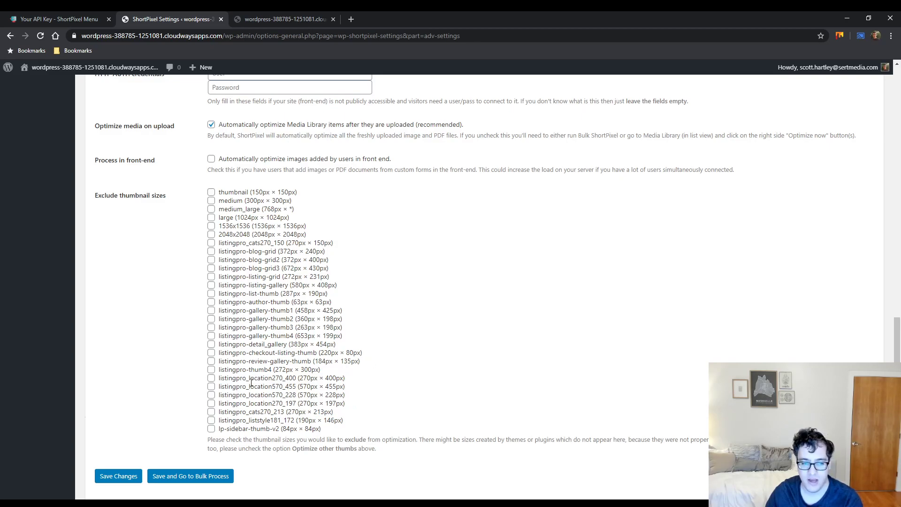
- Save the advanced settings and go to the Cloudflare API tab
scroll(165, 388, "up", 20)
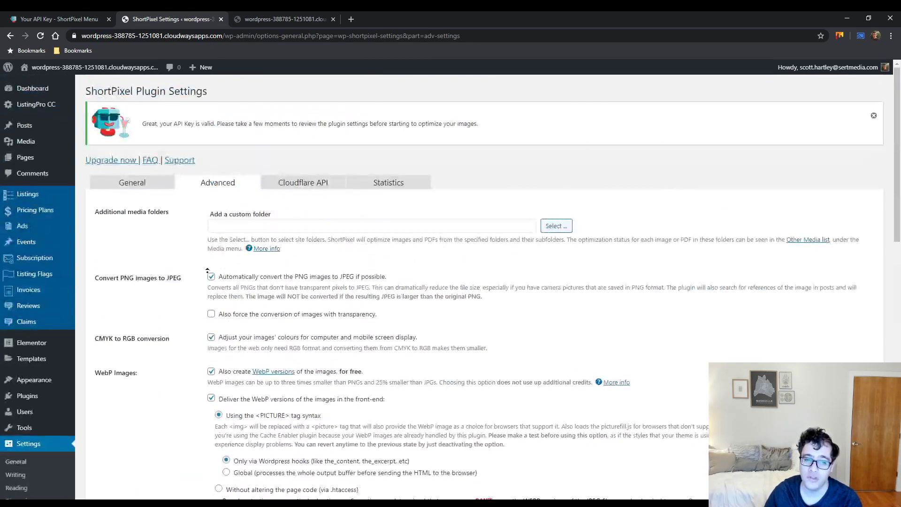
scroll(186, 288, "down", 20)
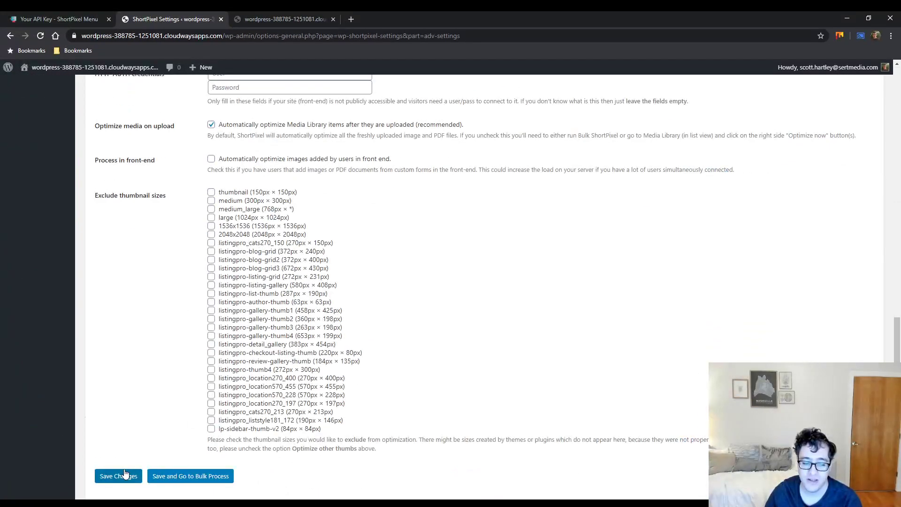
left_click(125, 475)
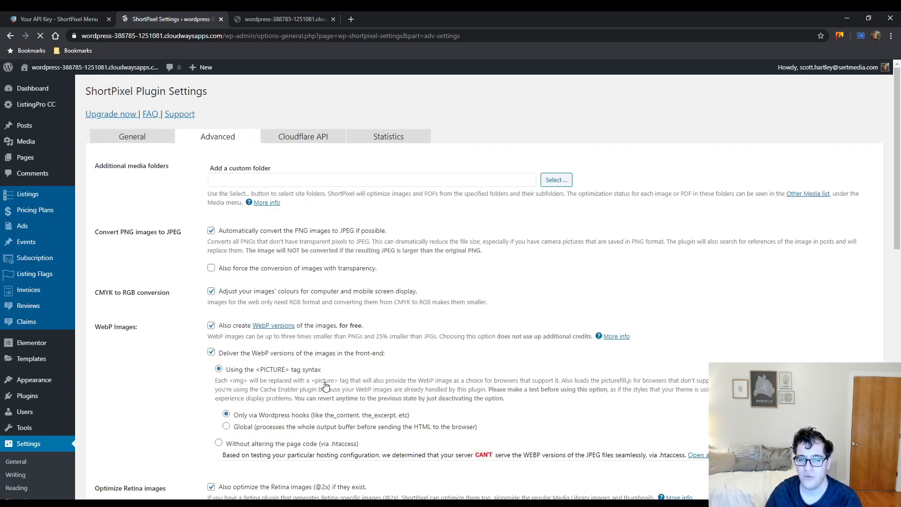
left_click(309, 141)
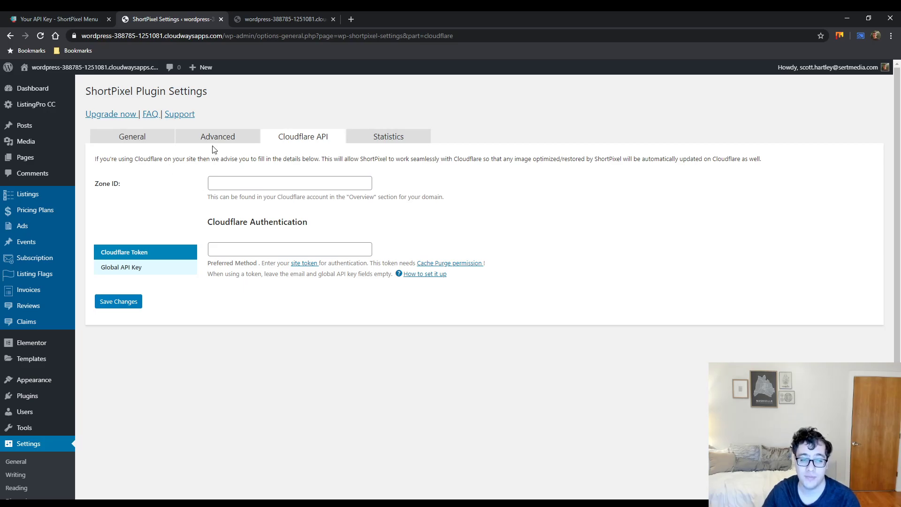
- Open Statistics and review bandwidth and disk savings, average compression, and credits consumed and remaining
left_click(370, 137)
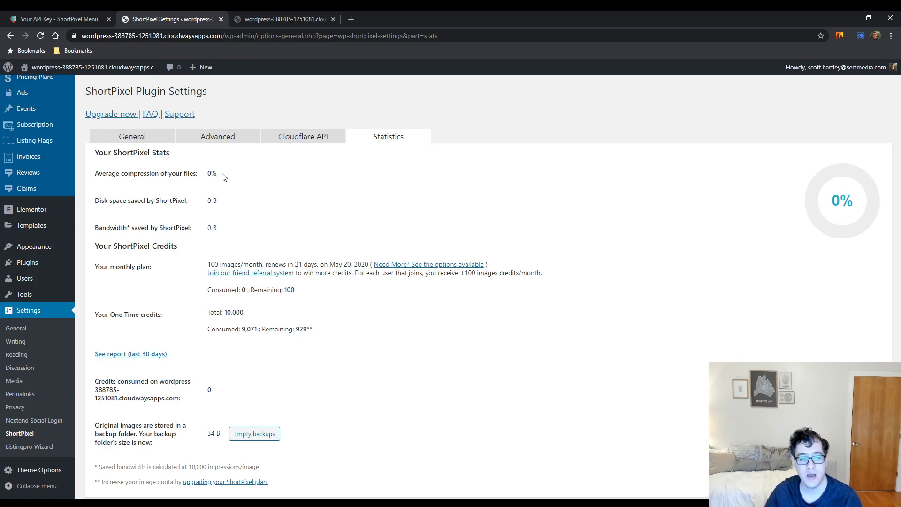
left_click_drag(168, 228, 96, 229)
triple_click(190, 228)
left_click(202, 229)
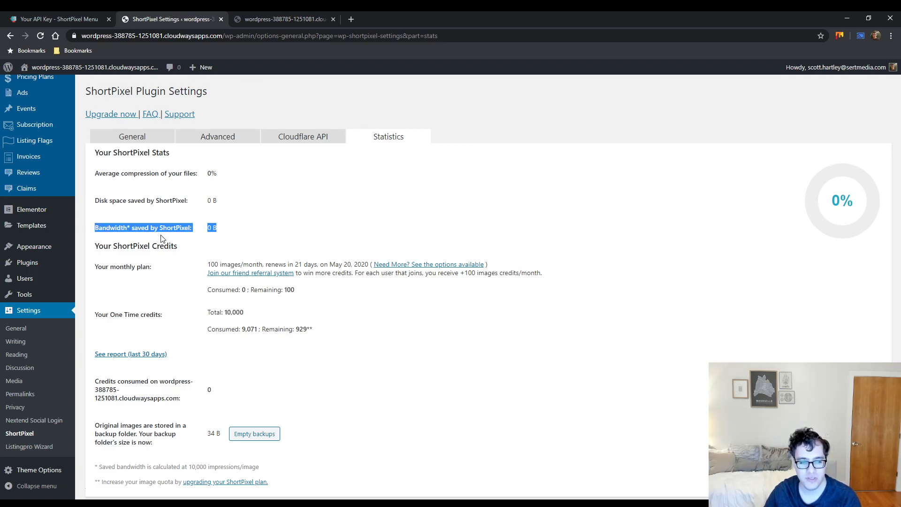
left_click_drag(137, 201, 217, 200)
left_click_drag(116, 173, 215, 173)
left_click_drag(210, 378, 208, 389)
left_click_drag(299, 329, 211, 330)
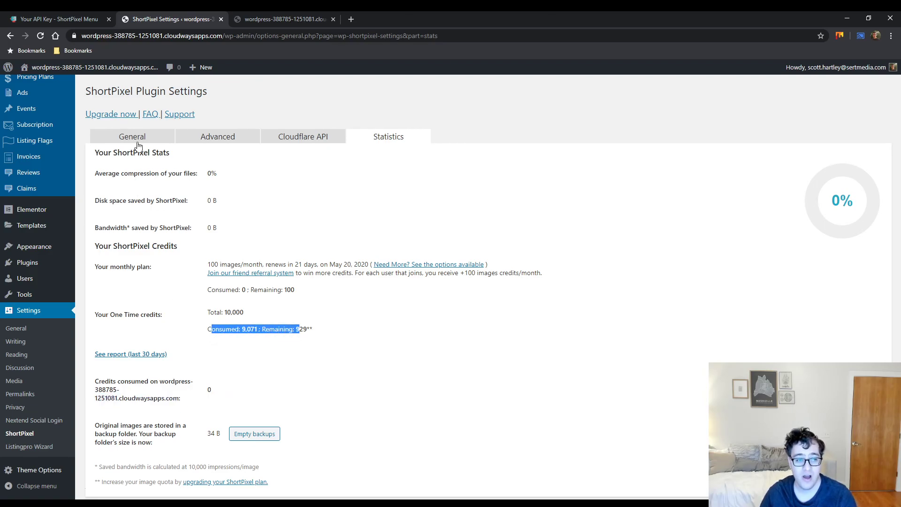
- Return to the General tab showing the valid API key and Lossy compression
left_click(137, 141)
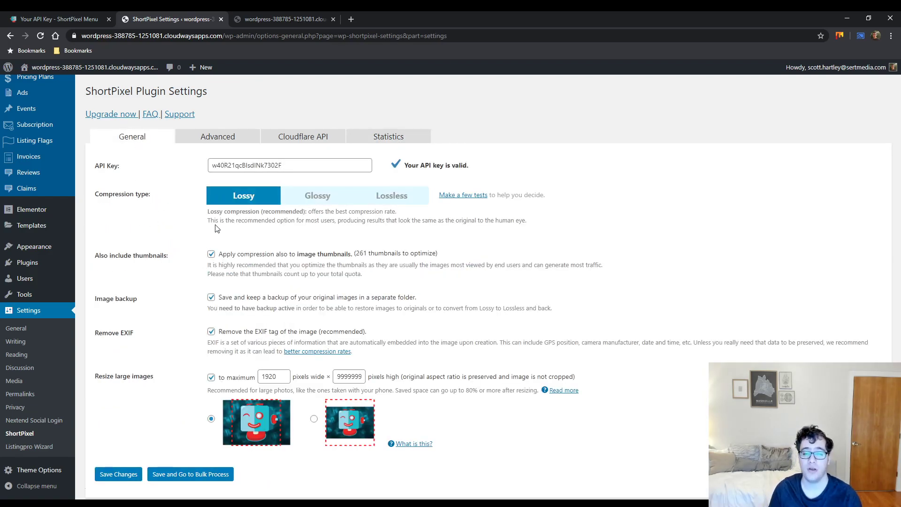